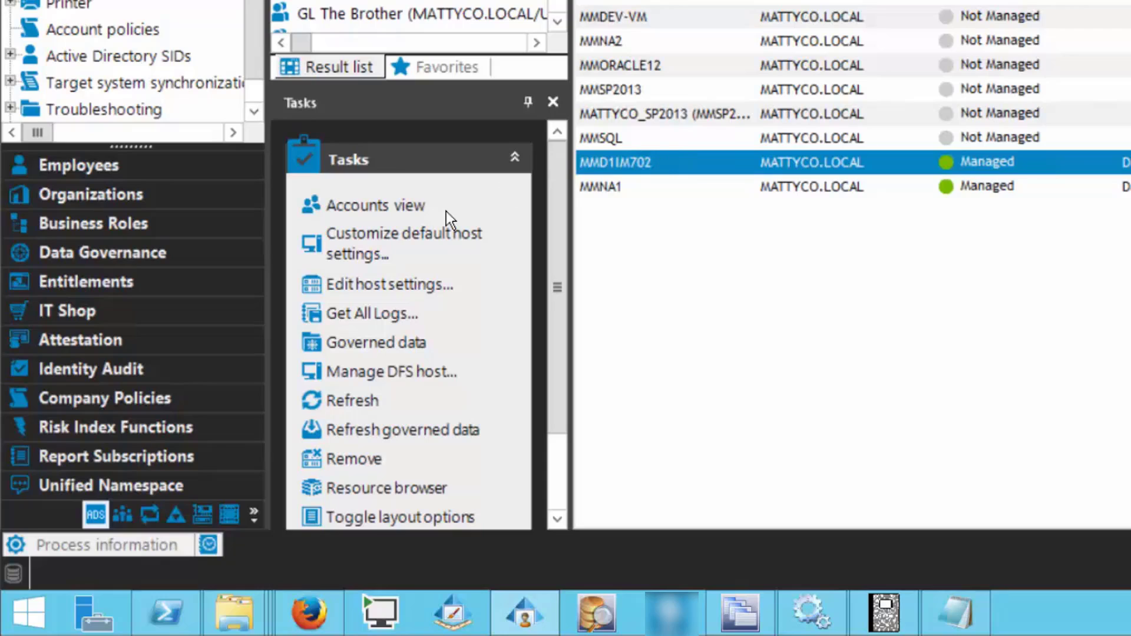
Step: On MMD1IM702's Resource Activity tab, switch to No activity, then back to Collect and aggregate events
{"action": "left_click", "coordinate": [389, 286]}
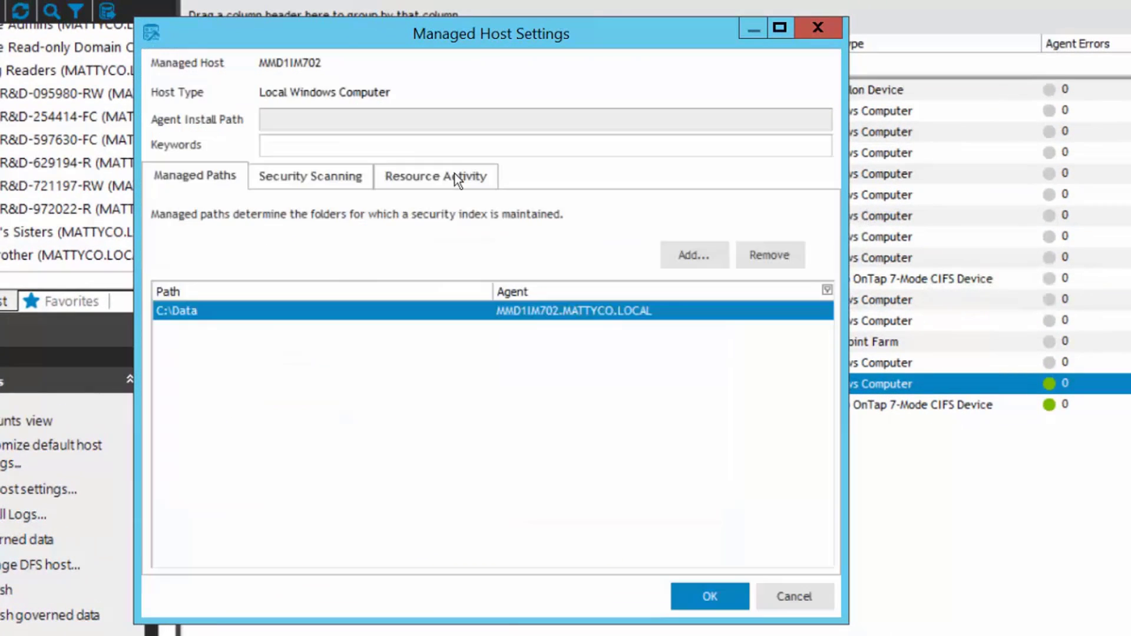
{"action": "left_click", "coordinate": [454, 174]}
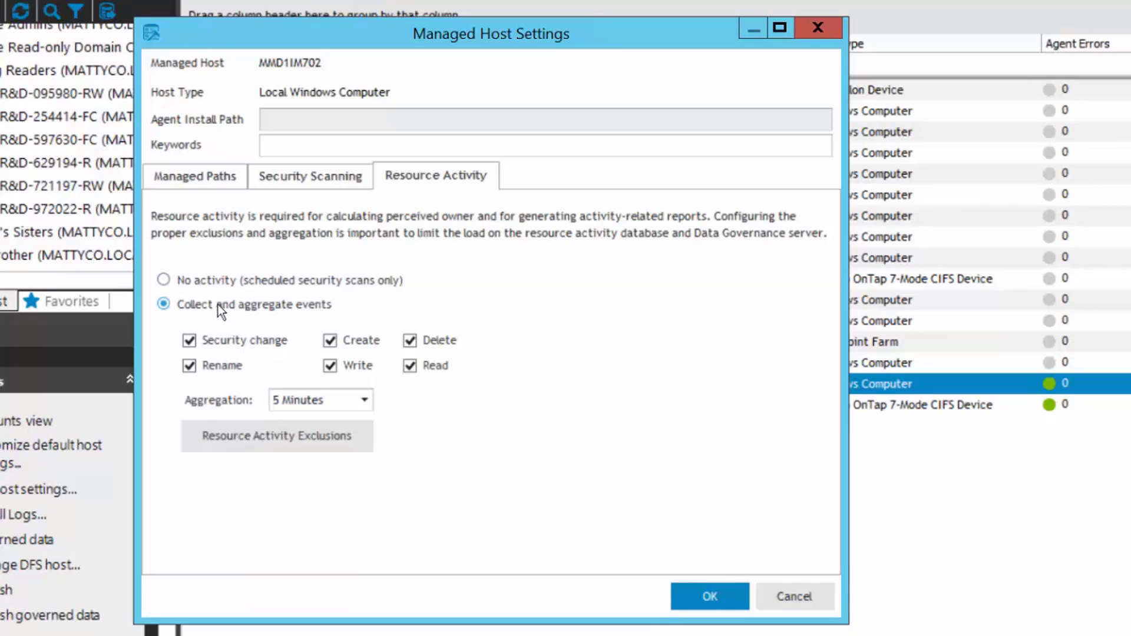
{"action": "left_click", "coordinate": [164, 280]}
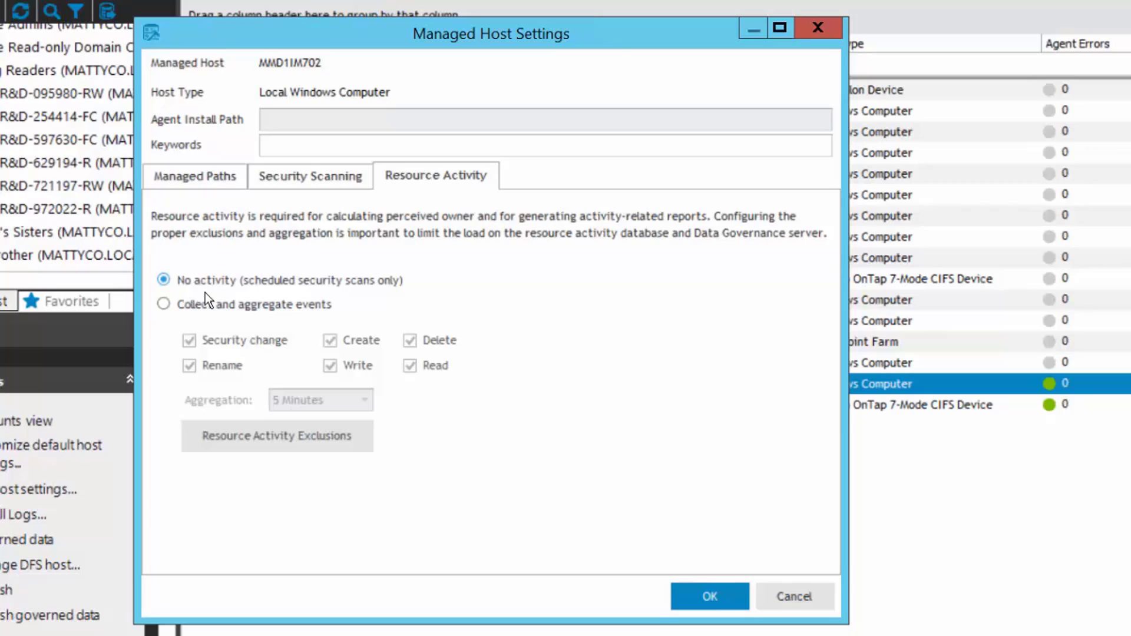
{"action": "left_click", "coordinate": [165, 304]}
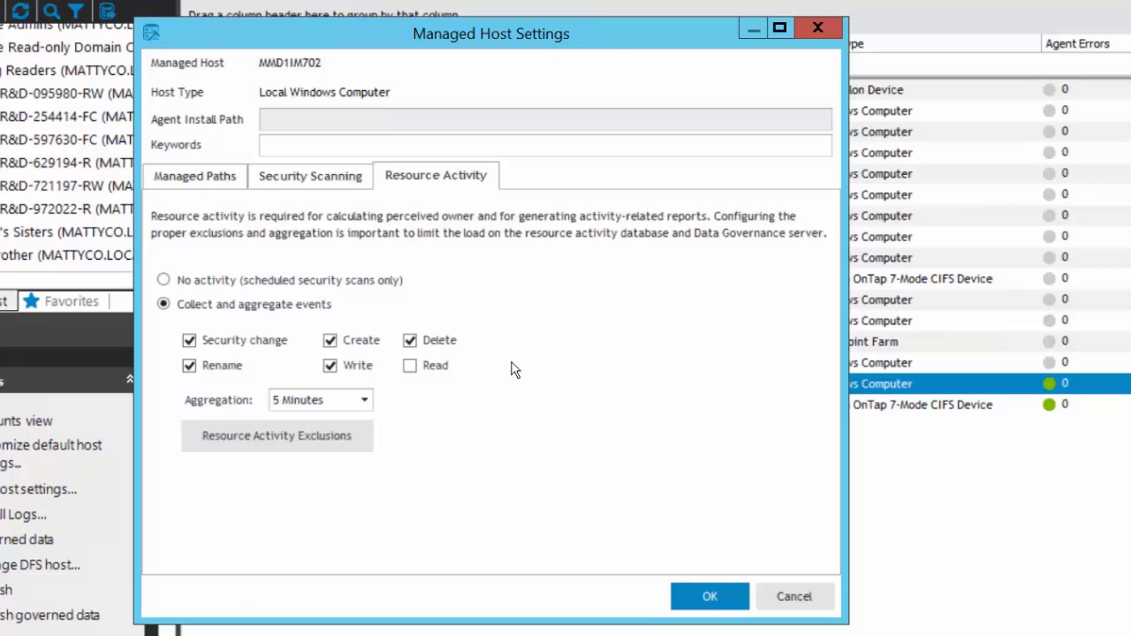
Step: Check Read events and list the aggregation intervals from 5 Minutes to 1 Day
{"action": "left_click", "coordinate": [410, 367]}
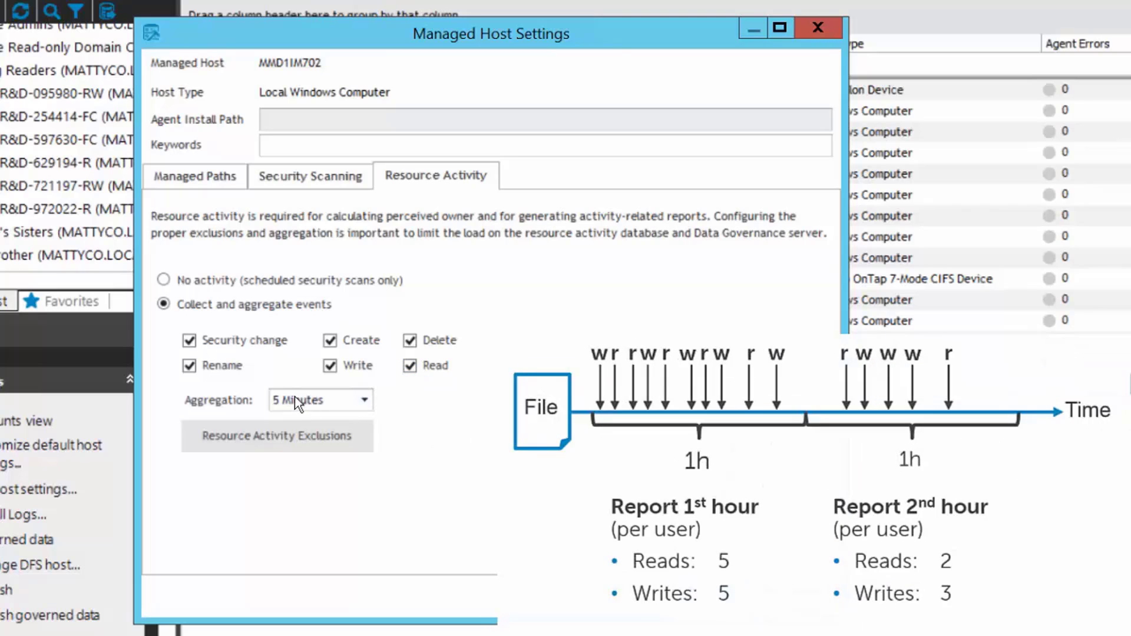
{"action": "left_click", "coordinate": [366, 400]}
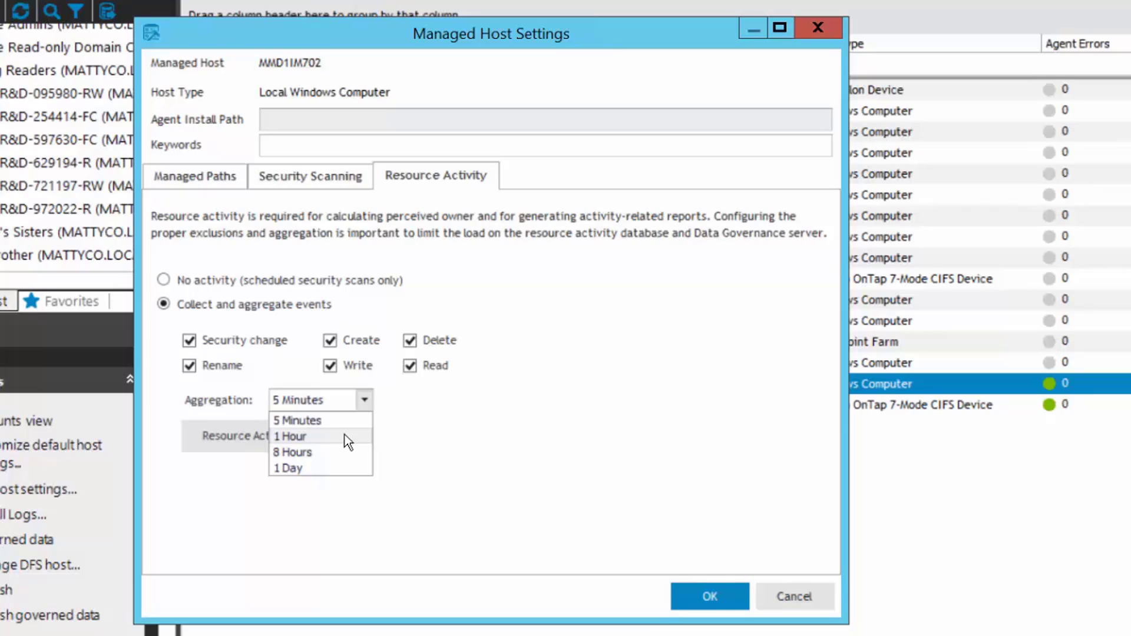
Step: Leave aggregation at 5 Minutes and open the Resource Activity Exclusions accounts list
{"action": "left_click", "coordinate": [314, 420]}
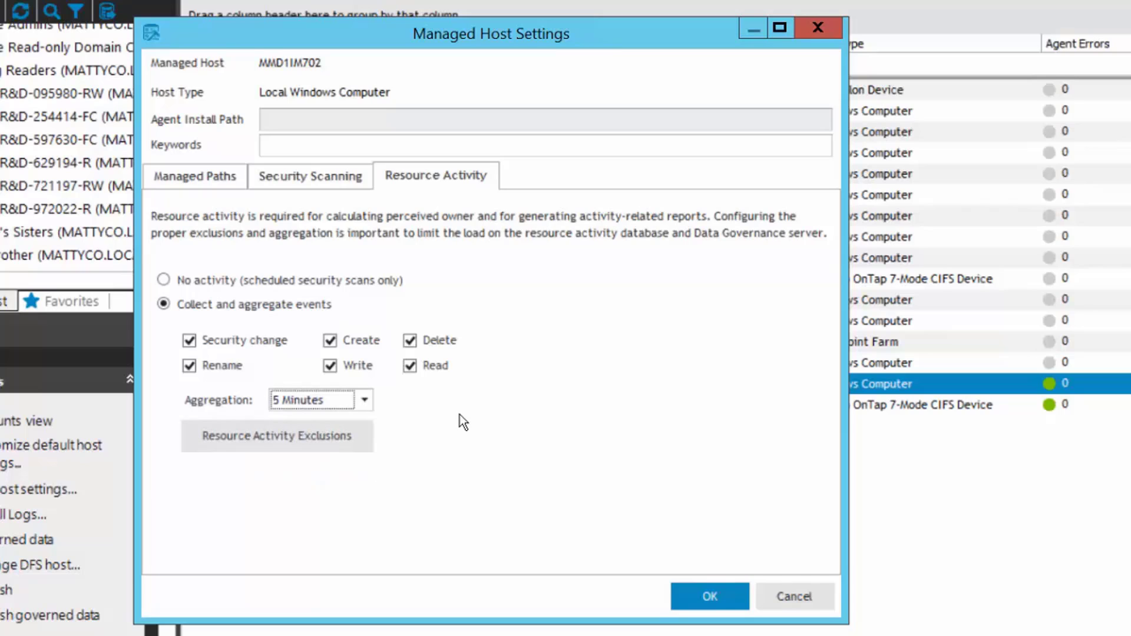
{"action": "left_click", "coordinate": [279, 438]}
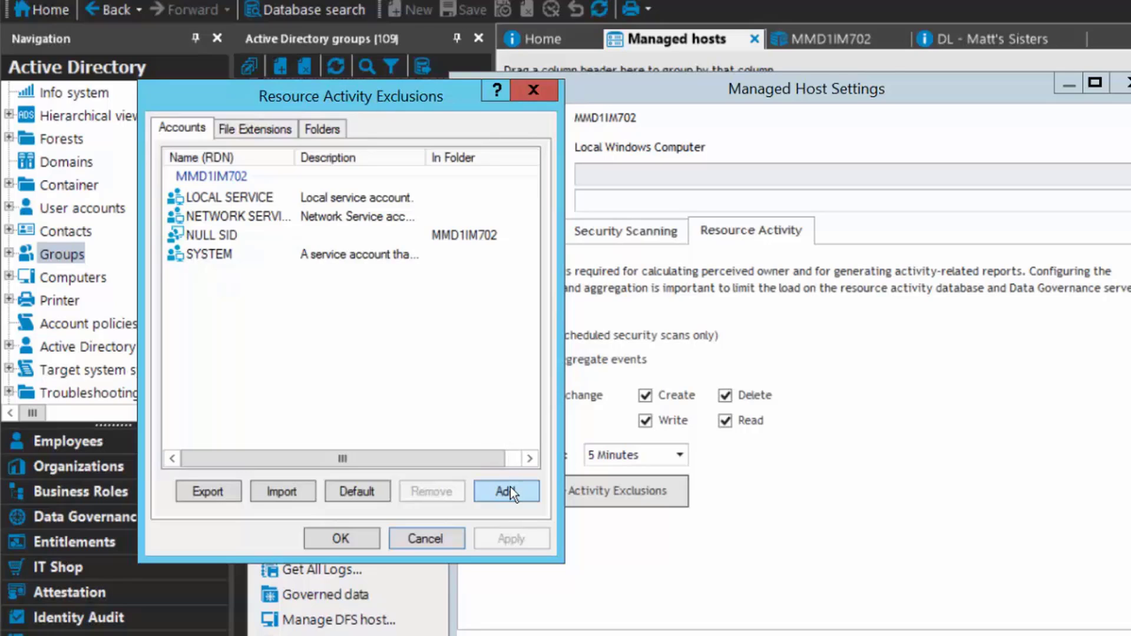
Step: Review the File Extensions and Folders exclusions, then cancel the exclusions and Managed Host Settings dialogs
{"action": "left_click", "coordinate": [270, 130]}
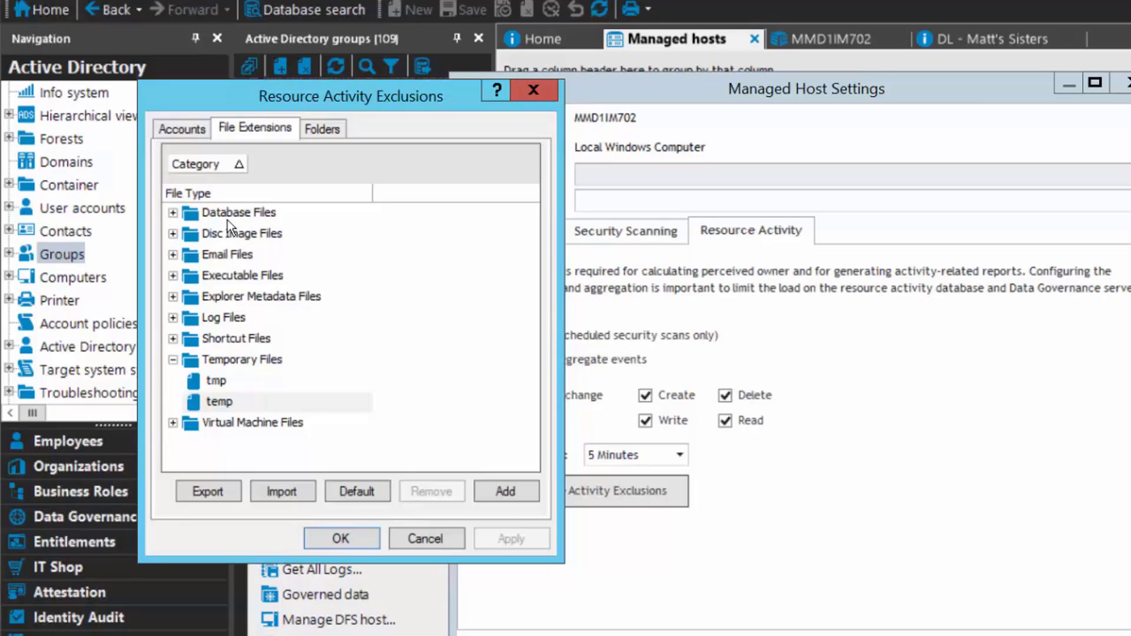
{"action": "left_click", "coordinate": [323, 130]}
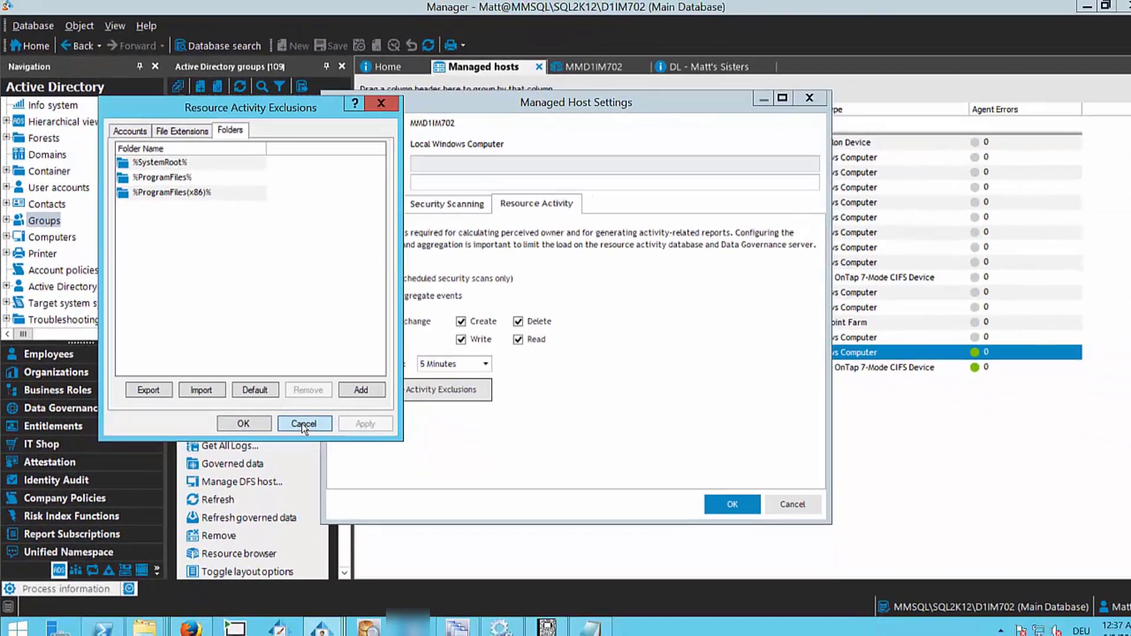
{"action": "left_click", "coordinate": [295, 418]}
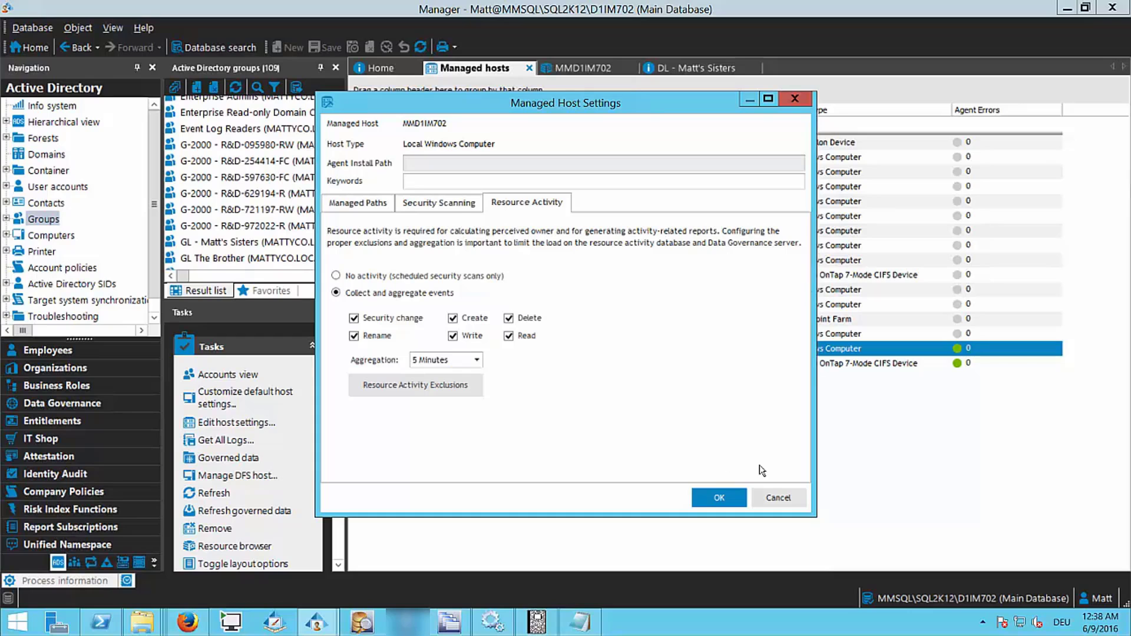
{"action": "left_click", "coordinate": [773, 499]}
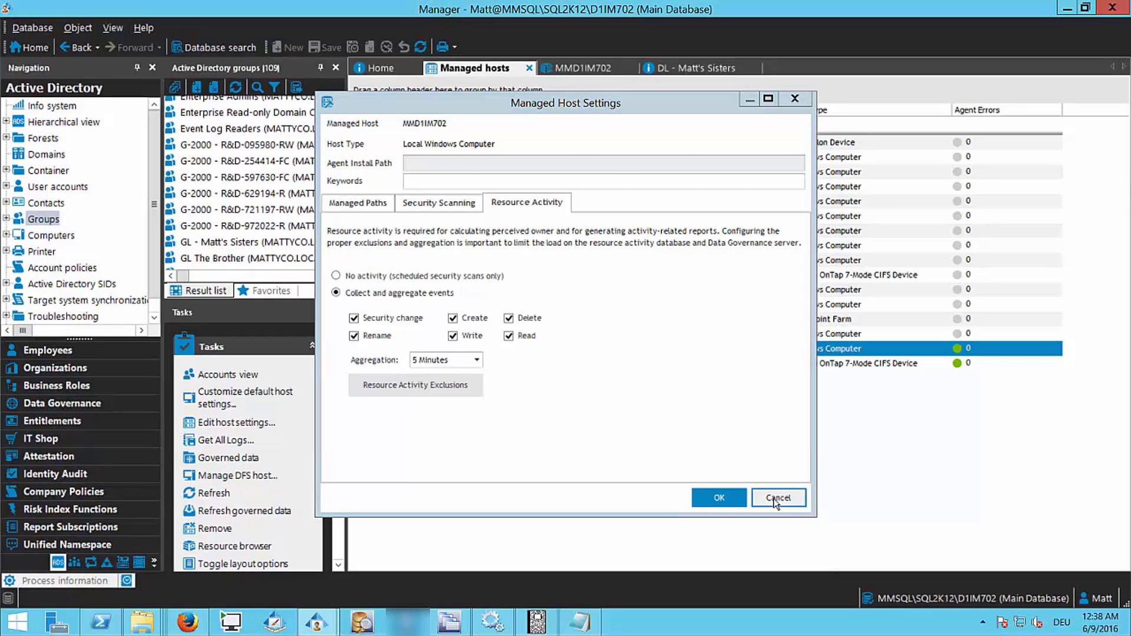
Step: Bring up the DGE_DGE702_LocalHost agent folder in File Explorer
{"action": "left_click", "coordinate": [156, 622]}
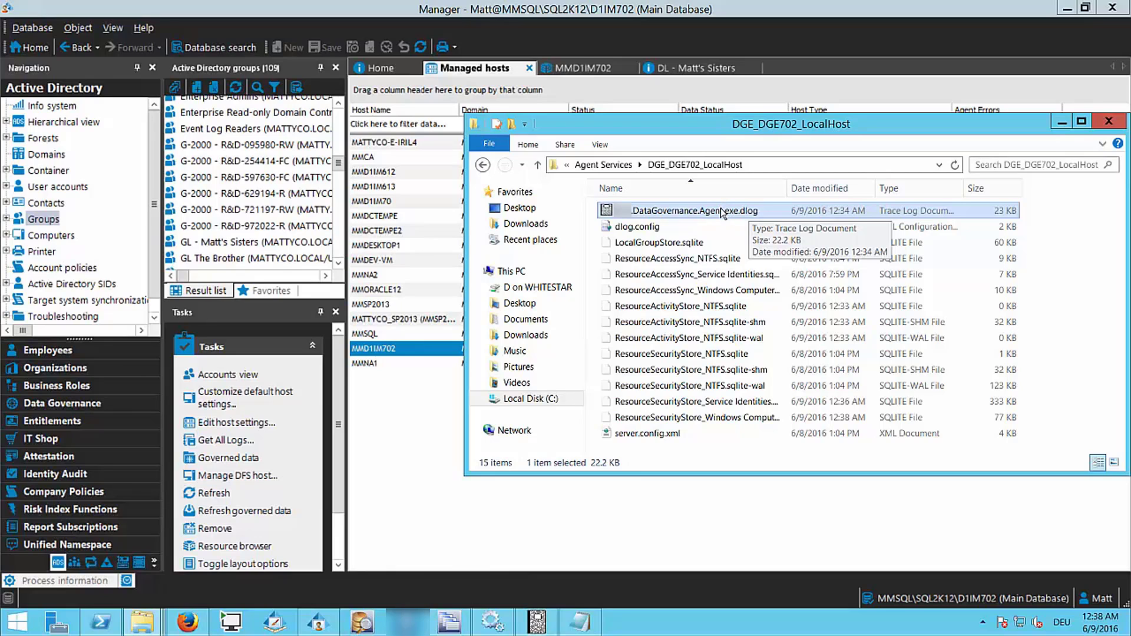
Step: Open the DataGovernance.Agent.exe.dlog trace log in Log Viewer
{"action": "double_click", "coordinate": [723, 211]}
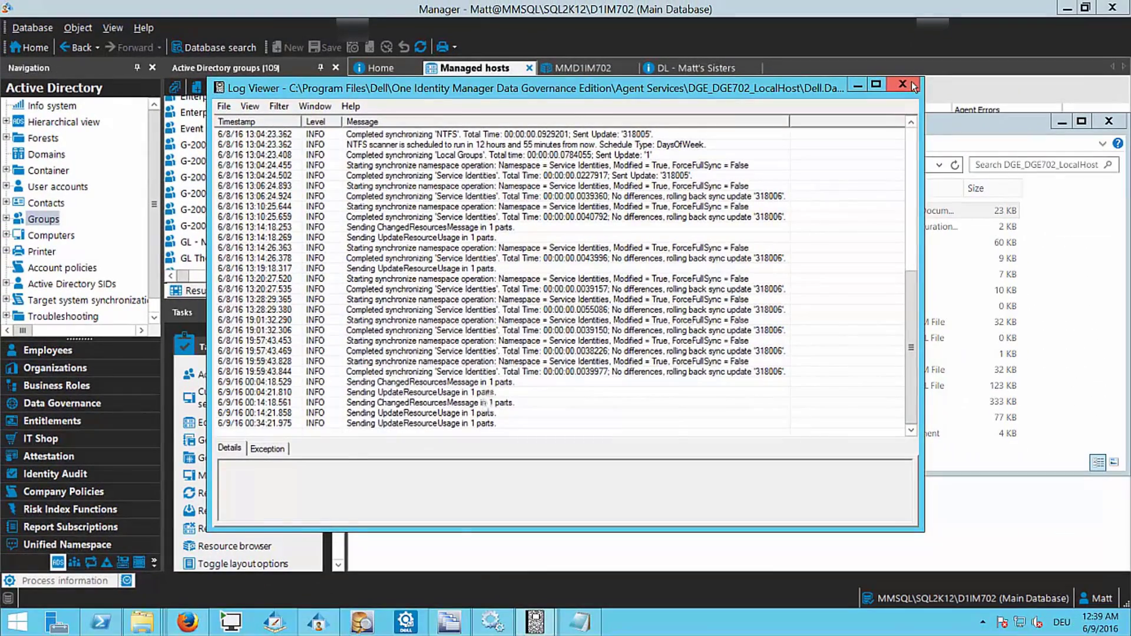
Step: Close Log Viewer and read Sister Stuff's 'Things to buy in Berlin' and other text file
{"action": "left_click", "coordinate": [913, 86]}
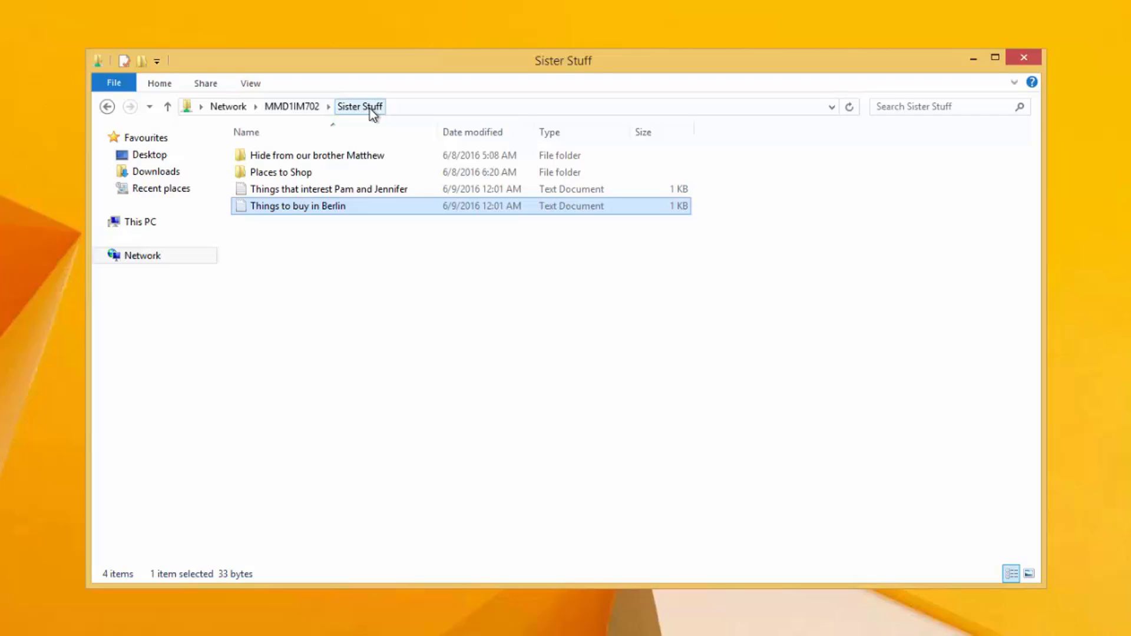
{"action": "double_click", "coordinate": [286, 210]}
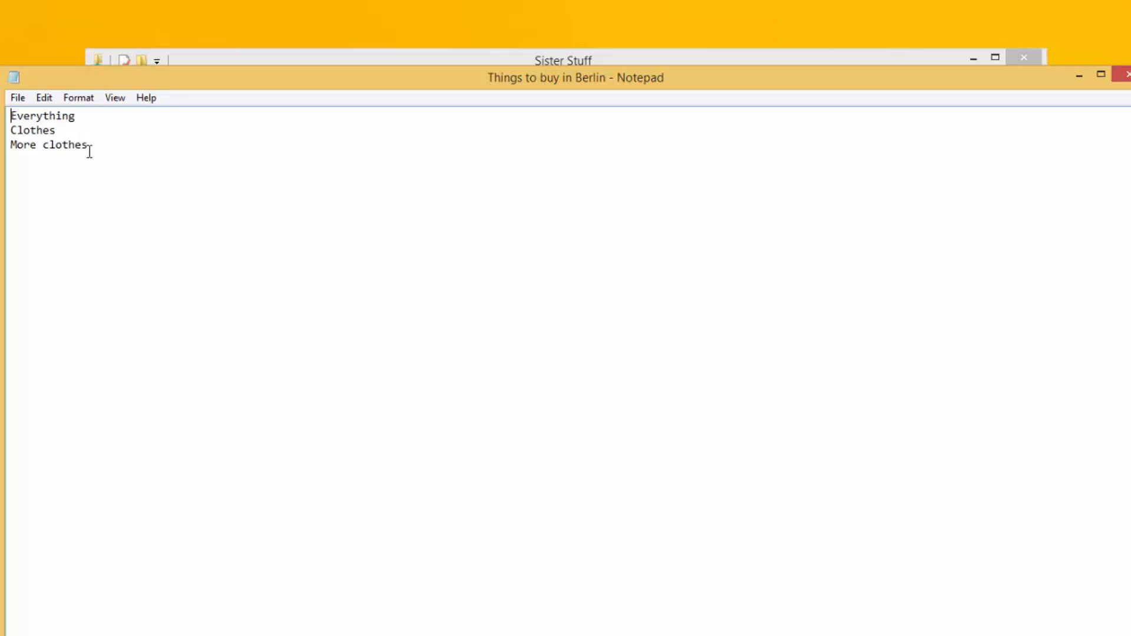
{"action": "left_click", "coordinate": [1123, 75]}
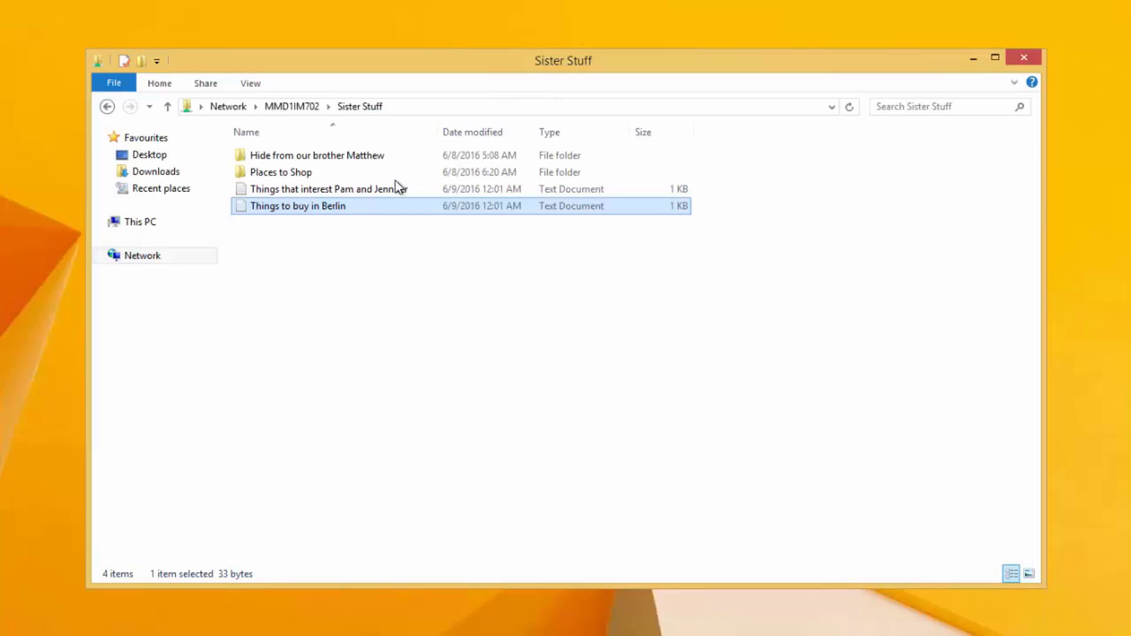
{"action": "left_click", "coordinate": [342, 189]}
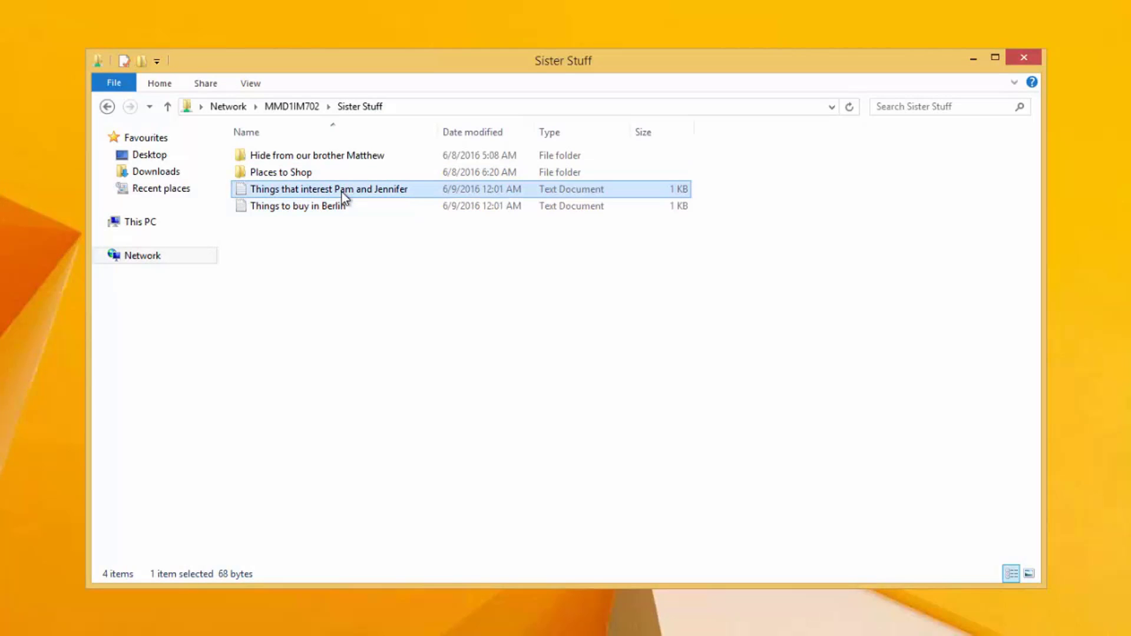
{"action": "double_click", "coordinate": [341, 193]}
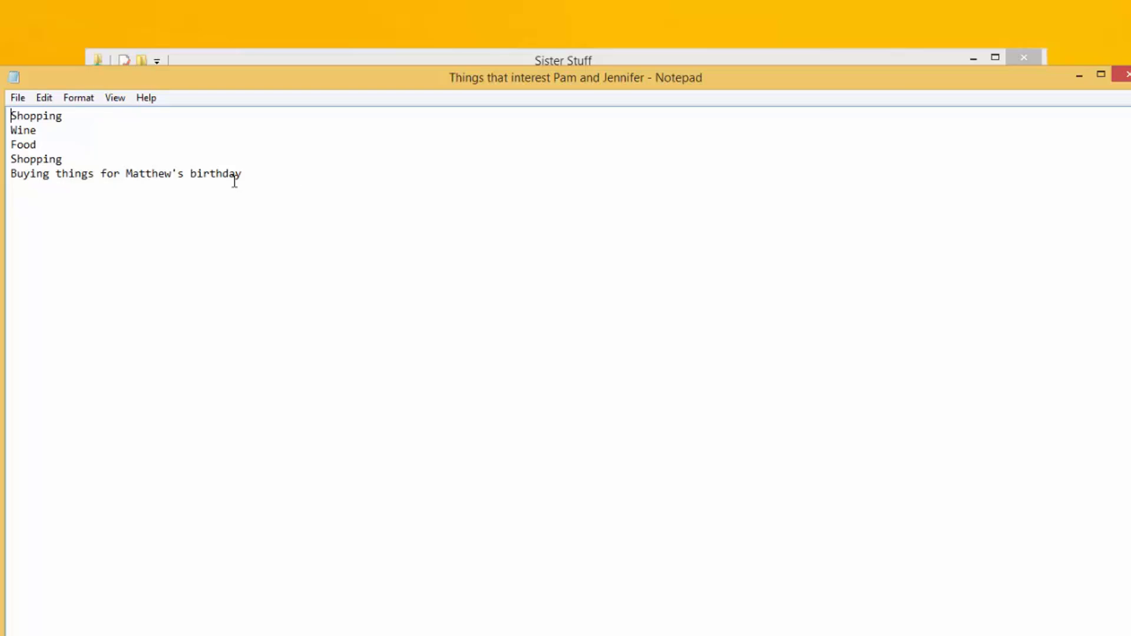
{"action": "left_click", "coordinate": [1126, 79]}
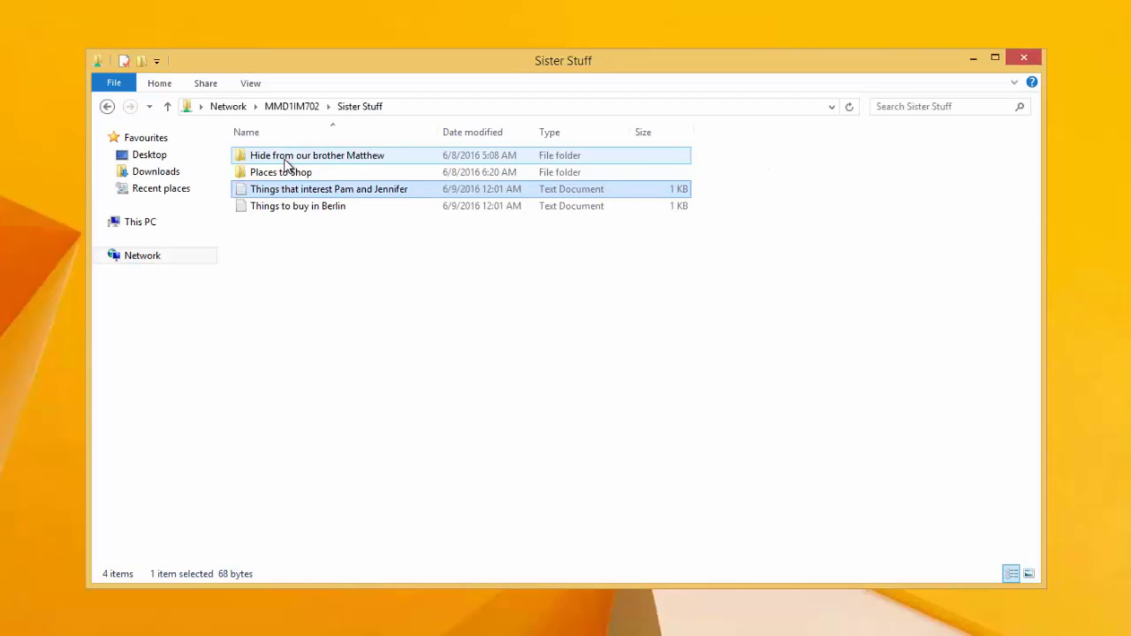
Step: Read and close the birthday gift list in the birthday-secret subfolder
{"action": "double_click", "coordinate": [281, 158]}
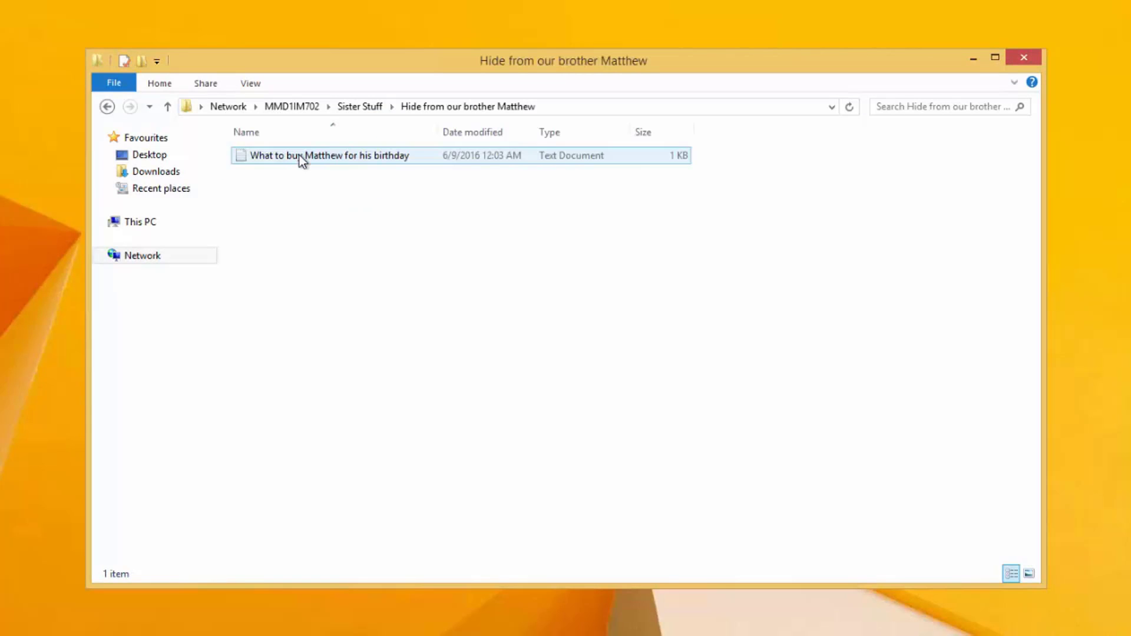
{"action": "left_click", "coordinate": [299, 156]}
{"action": "double_click", "coordinate": [299, 155]}
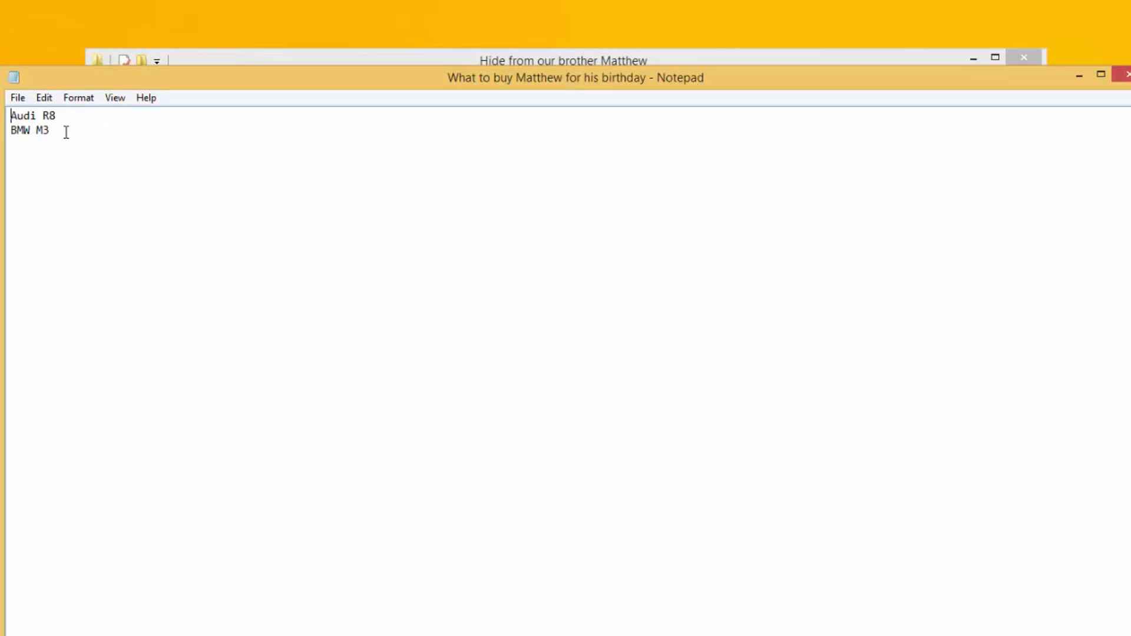
{"action": "left_click", "coordinate": [1126, 75]}
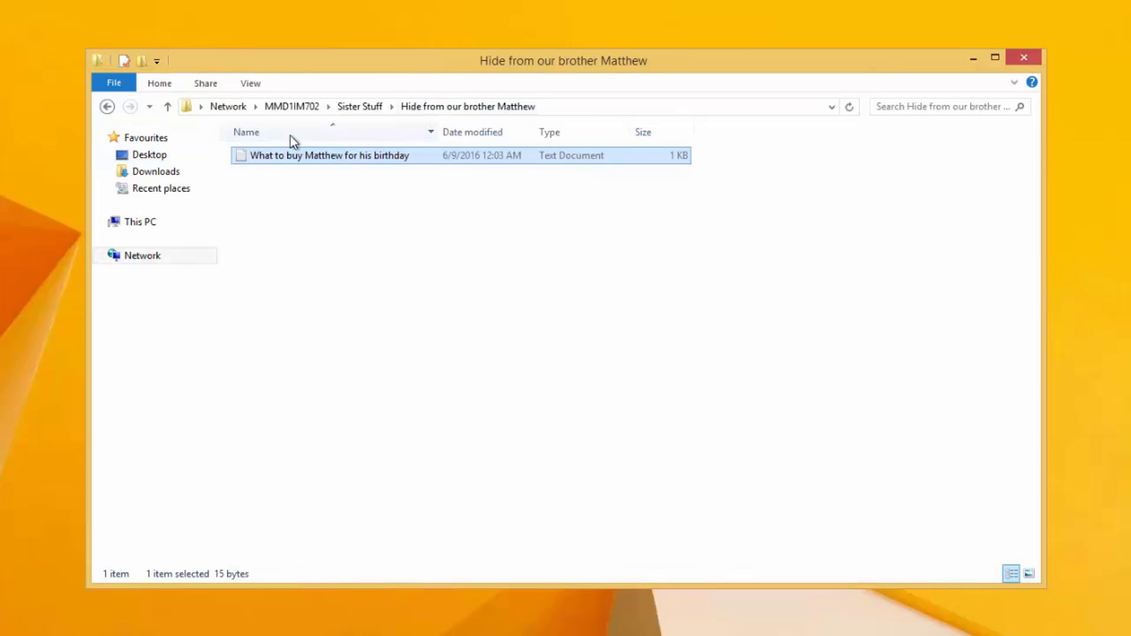
Step: Go back to Sister Stuff and minimize the DGE_DGE702_LocalHost folder window
{"action": "left_click", "coordinate": [108, 107]}
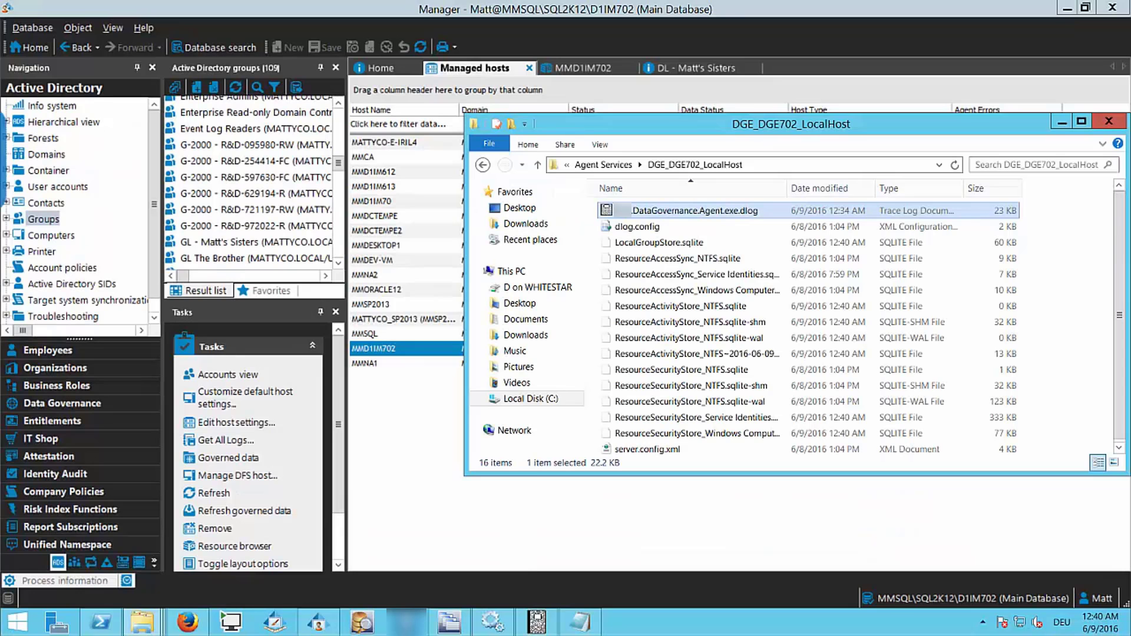
{"action": "left_click", "coordinate": [1062, 123]}
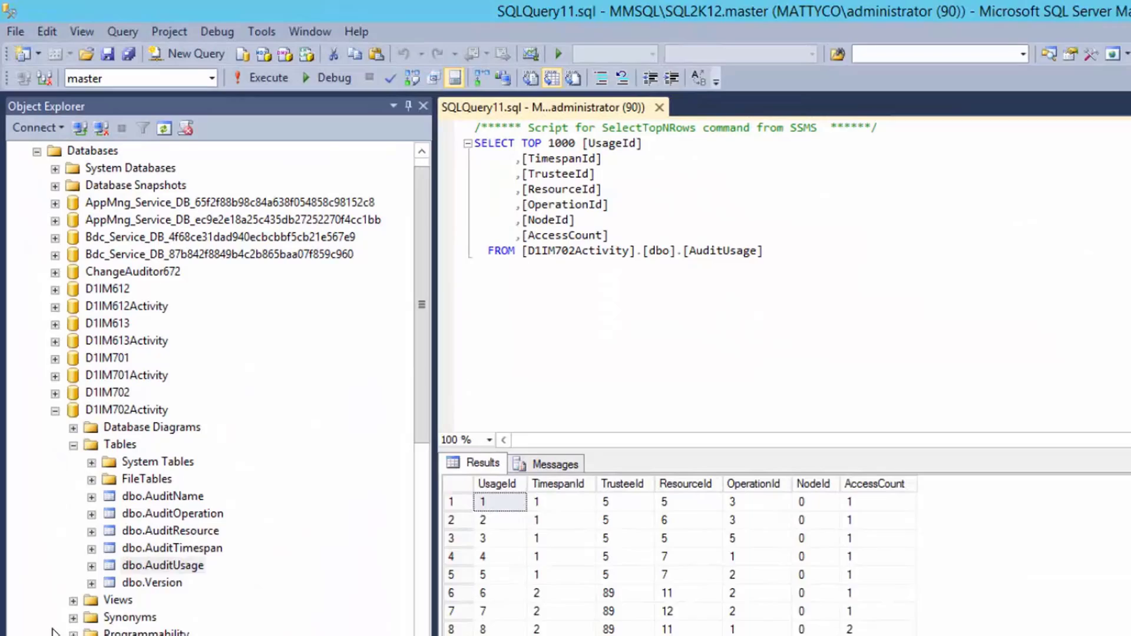
Step: Select the D1IM702Activity database, then its dbo.AuditName table in Object Explorer
{"action": "left_click", "coordinate": [126, 408]}
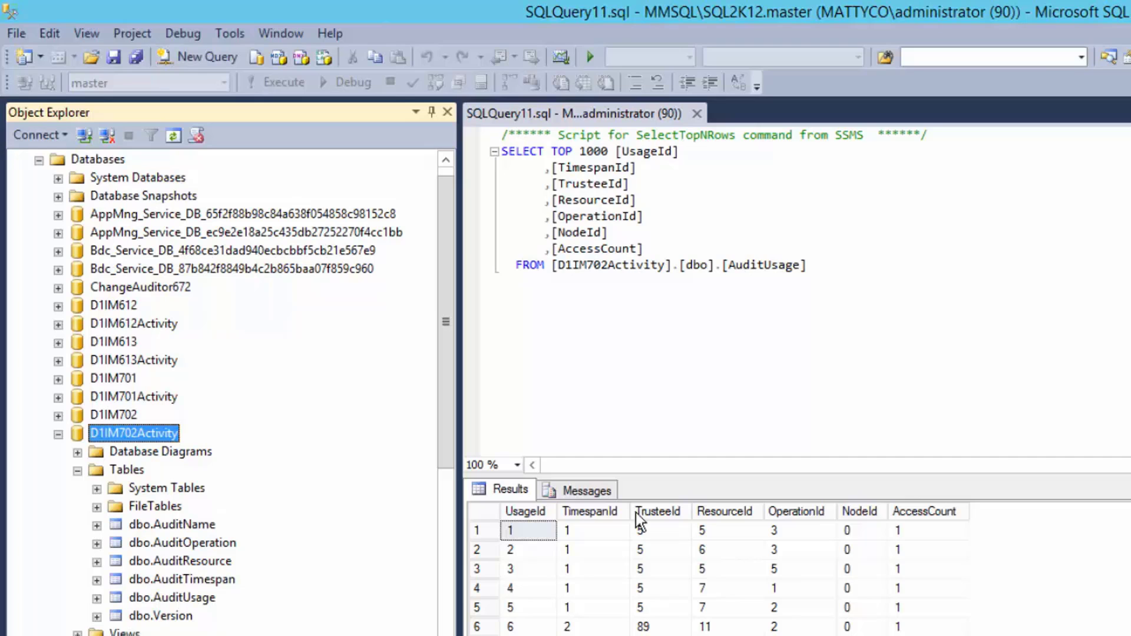
{"action": "left_click", "coordinate": [207, 526]}
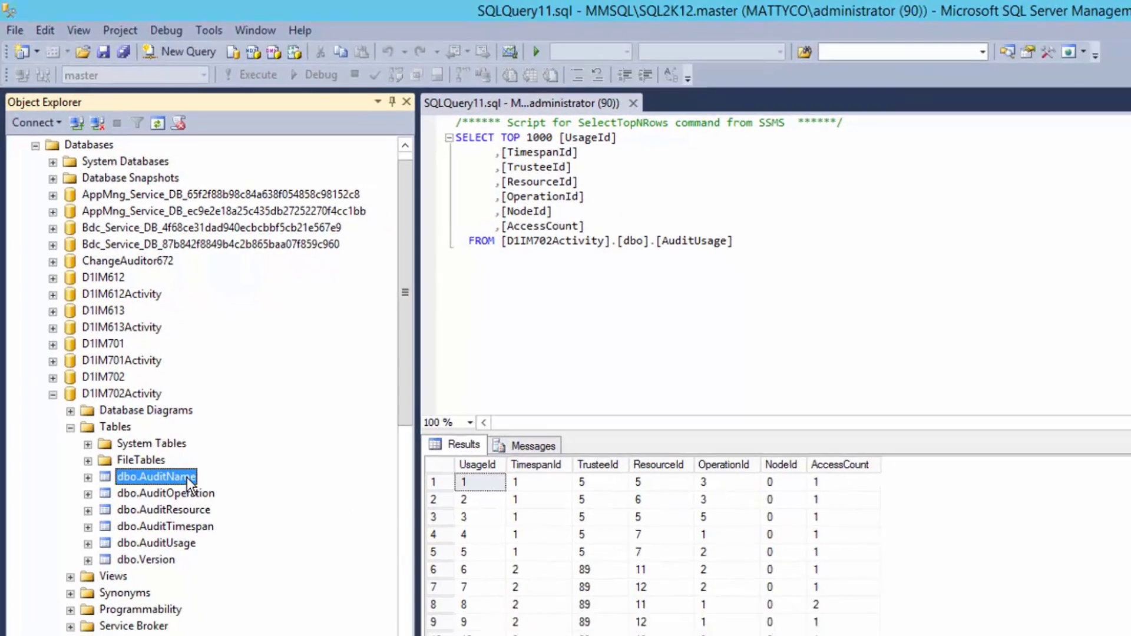
Step: Run Select Top 1000 Rows on dbo.AuditName, then reselect the D1IM702Activity database
{"action": "right_click", "coordinate": [207, 526]}
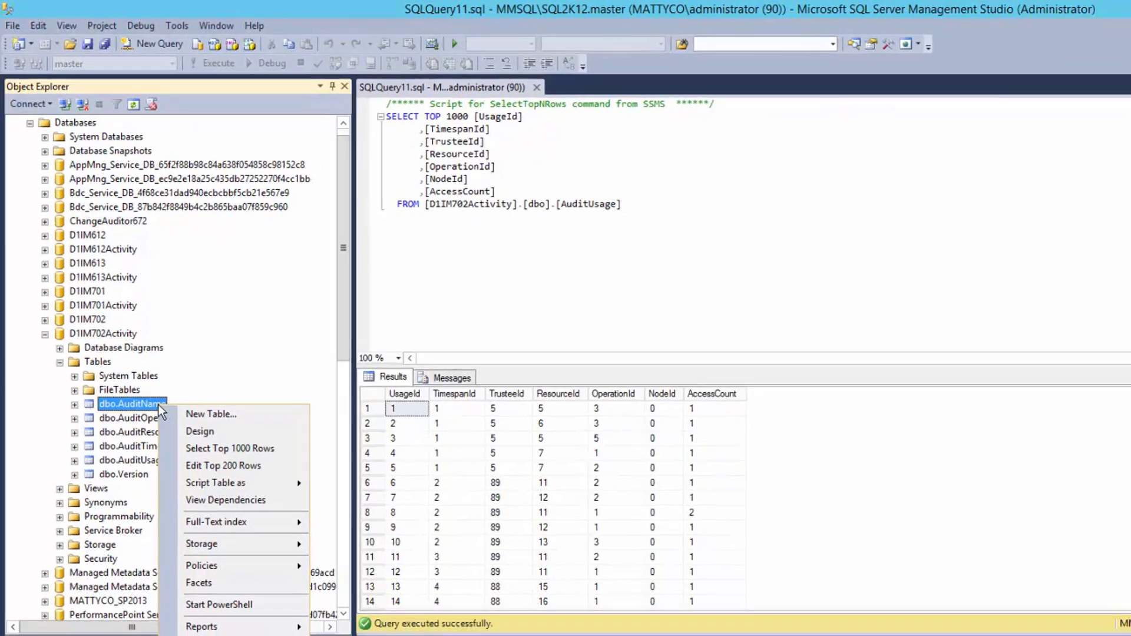
{"action": "left_click", "coordinate": [235, 444]}
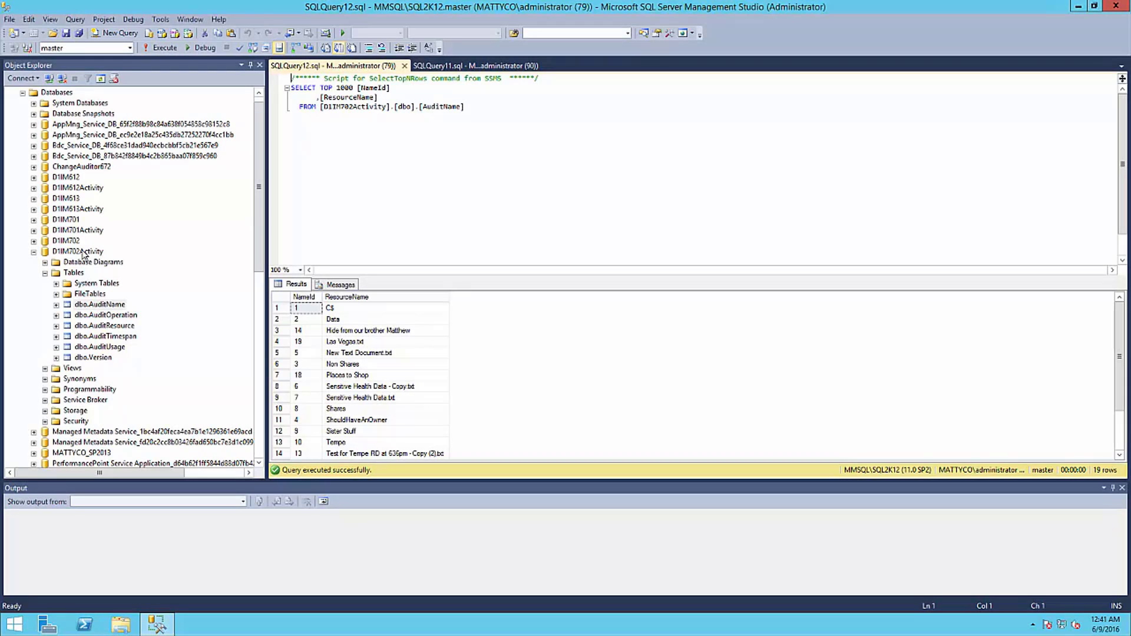
{"action": "left_click", "coordinate": [90, 252]}
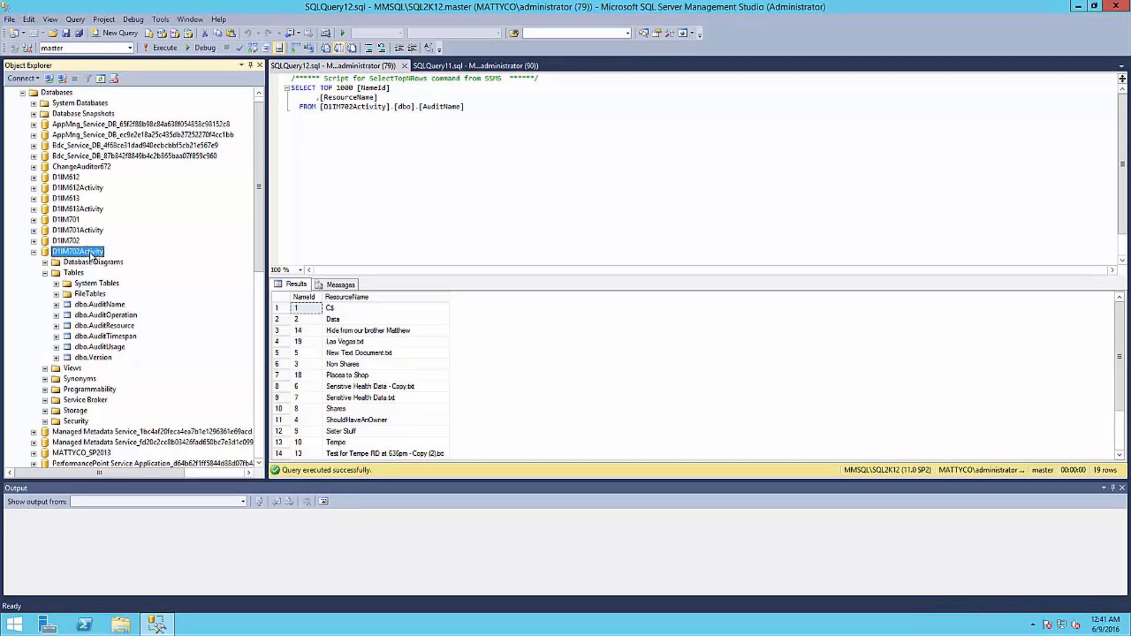